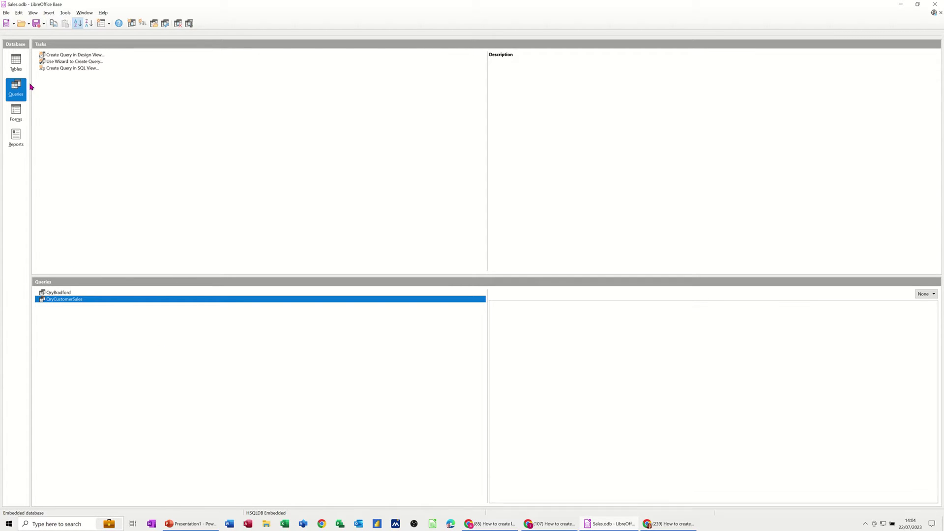
# Step: Review the TblCustomers records, then open TblProducts to show its five products with Qty and Price
pyautogui.click(16, 63)
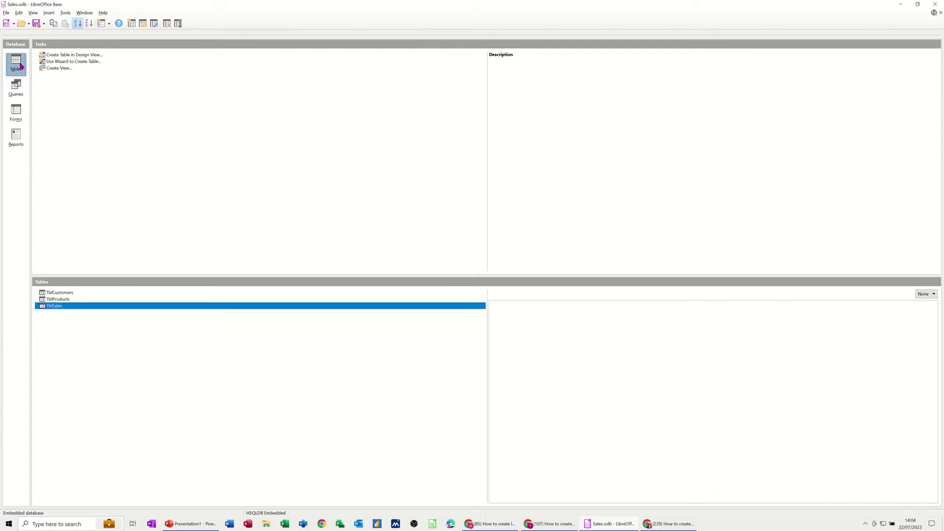
pyautogui.doubleClick(55, 293)
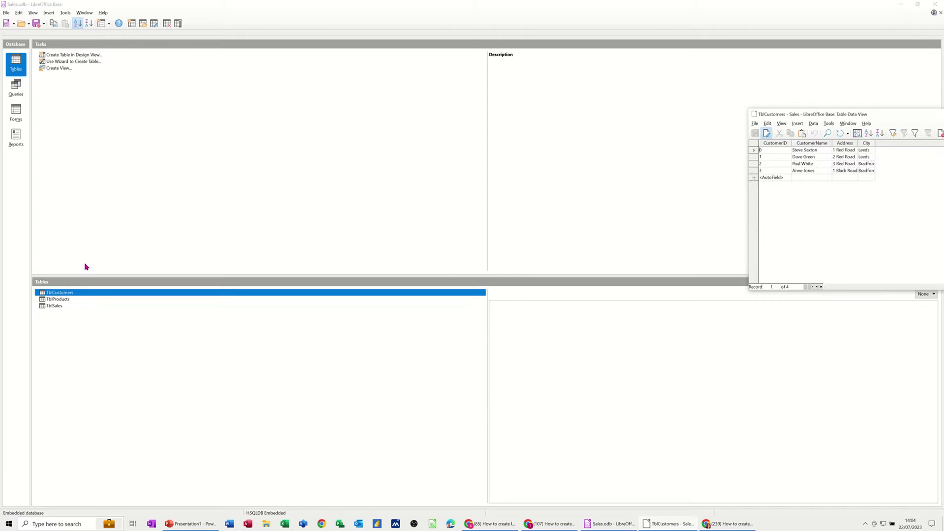
pyautogui.moveTo(842, 115); pyautogui.dragTo(247, 69)
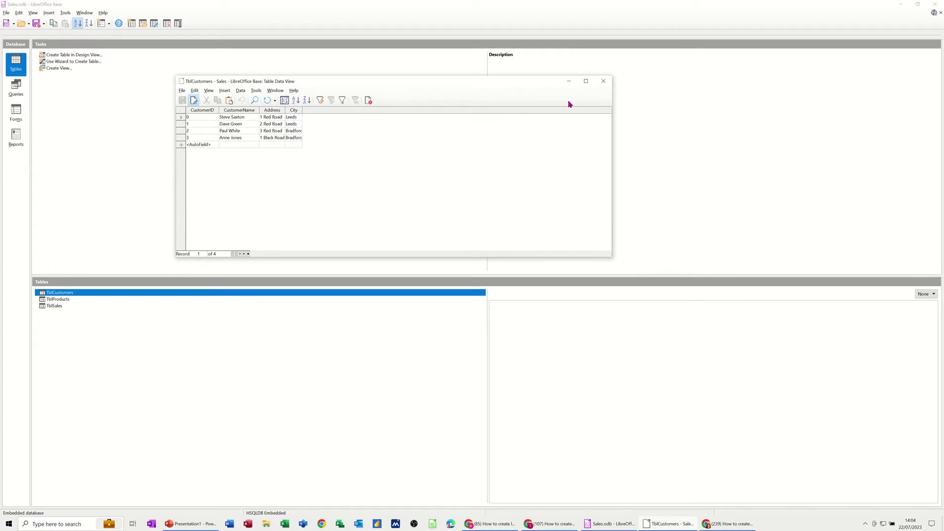
pyautogui.click(602, 81)
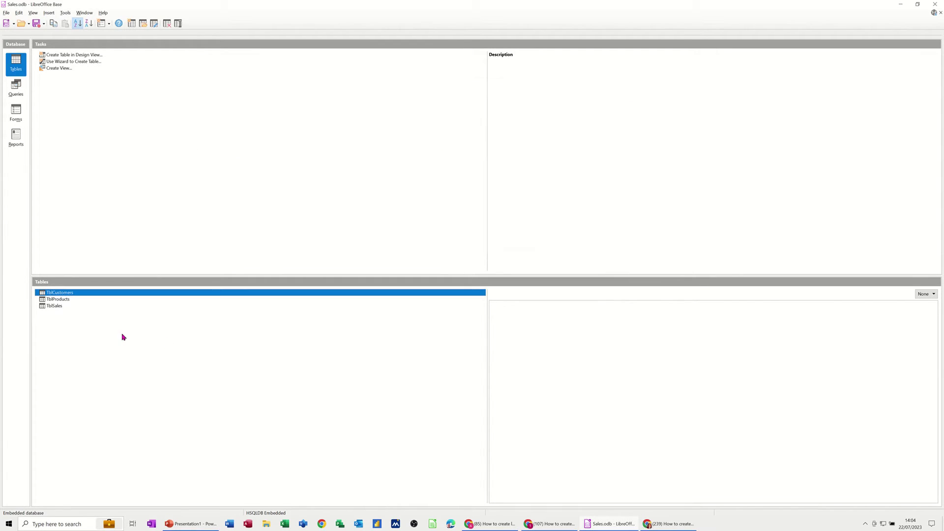
pyautogui.doubleClick(59, 299)
pyautogui.moveTo(814, 85); pyautogui.dragTo(211, 77)
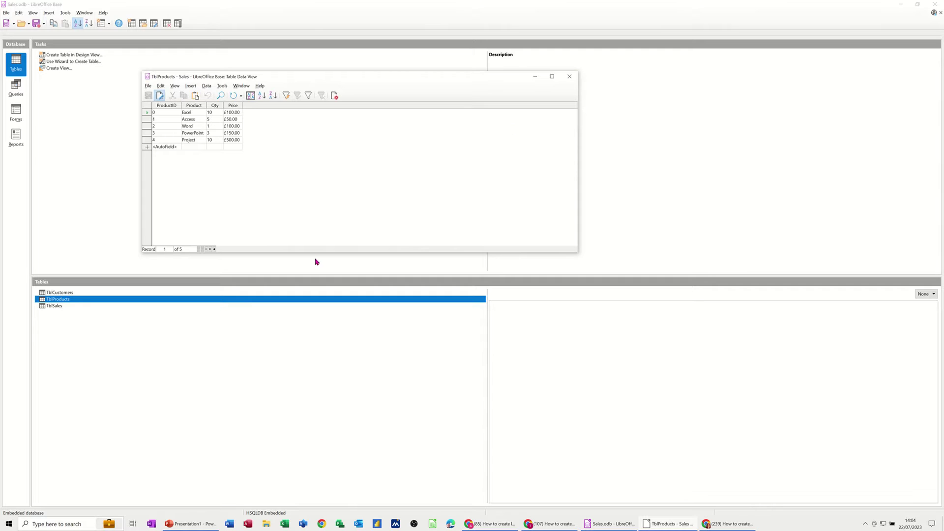
# Step: Open and review the five TblSales records, then close them
pyautogui.doubleClick(53, 306)
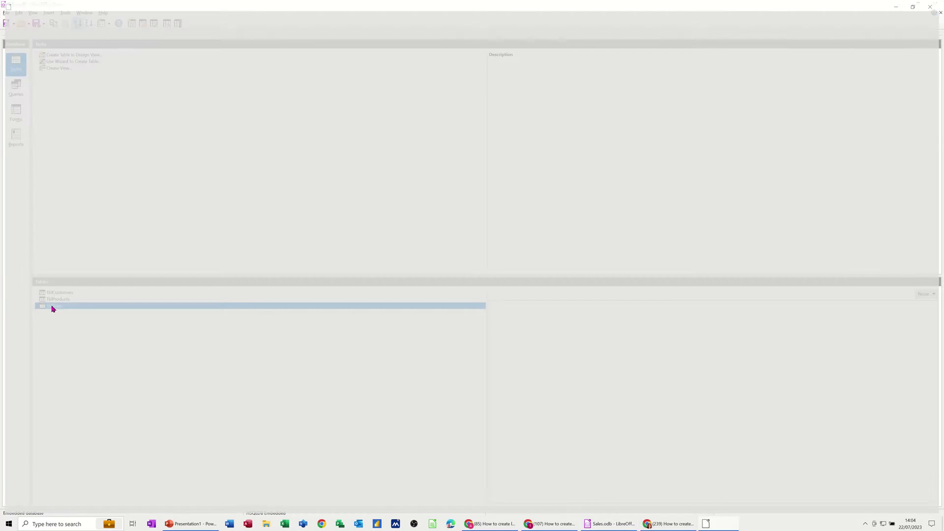
pyautogui.moveTo(761, 80); pyautogui.dragTo(303, 76)
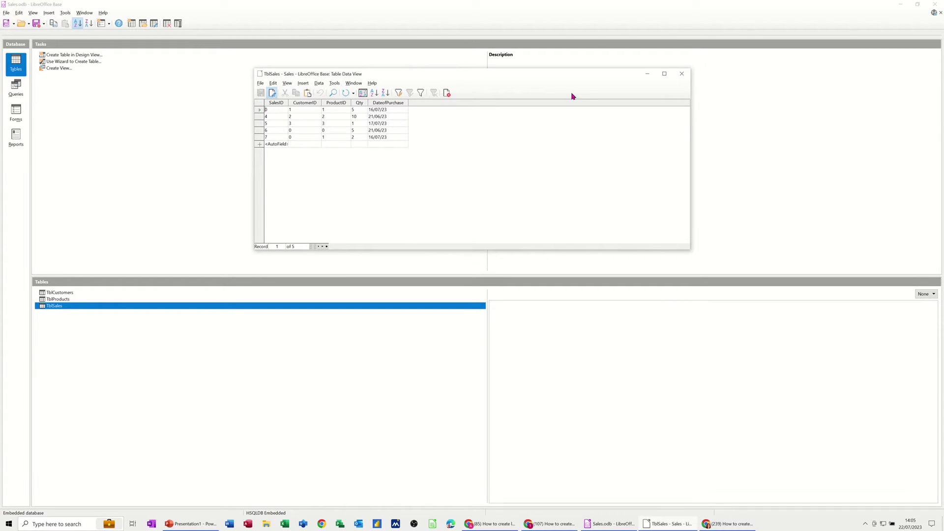
pyautogui.click(681, 79)
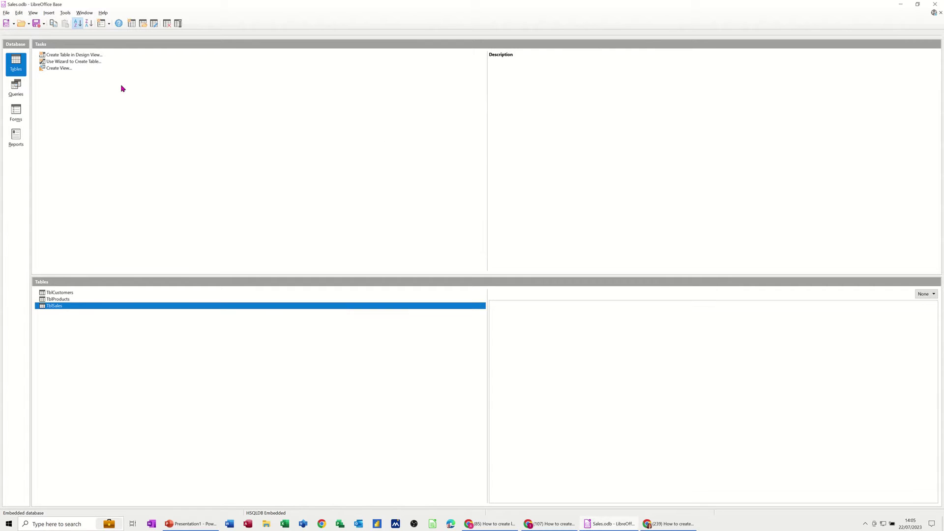
# Step: View the table relationships, nudge the TblCustomers box left, and save the relation layout
pyautogui.click(65, 12)
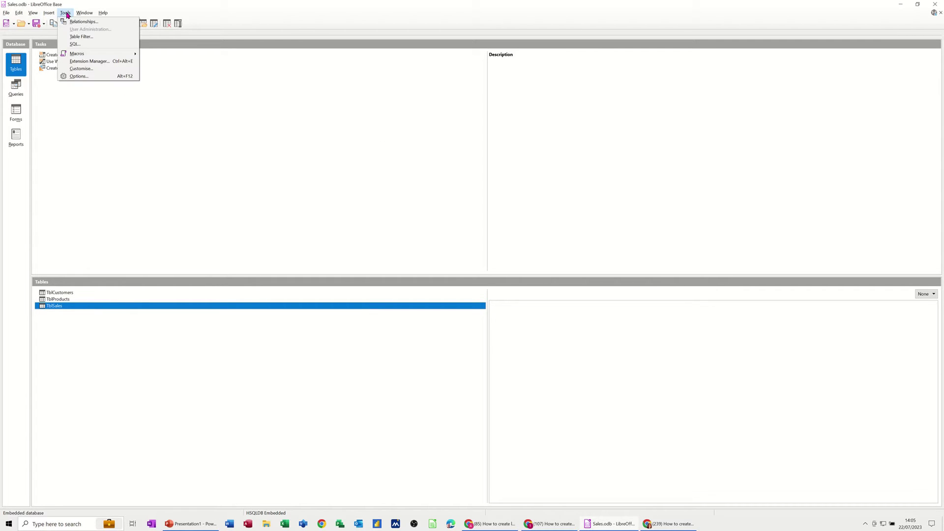
pyautogui.click(77, 23)
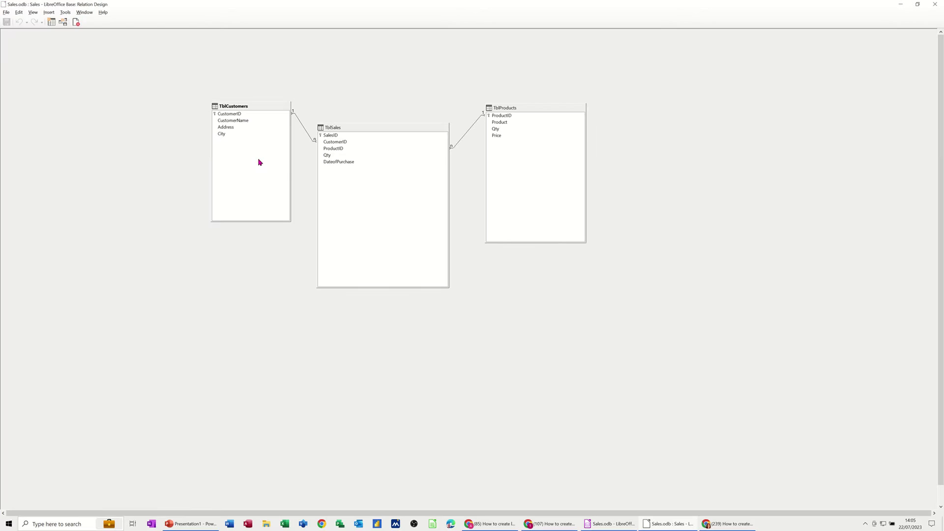
pyautogui.moveTo(230, 108); pyautogui.dragTo(200, 105)
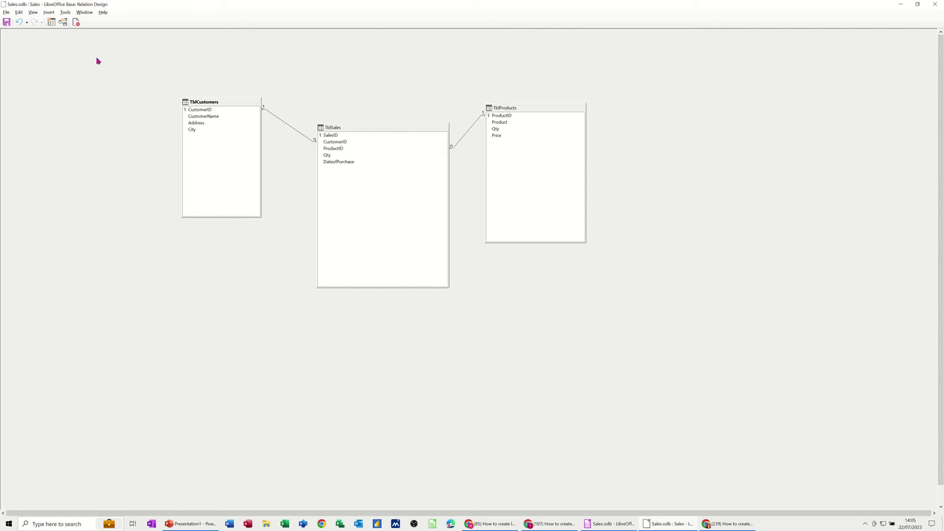
pyautogui.click(76, 23)
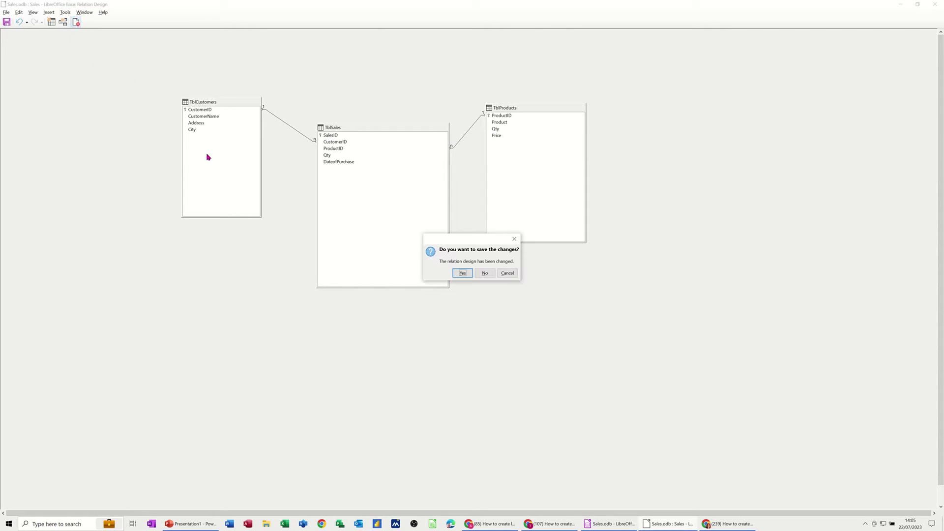
pyautogui.click(462, 272)
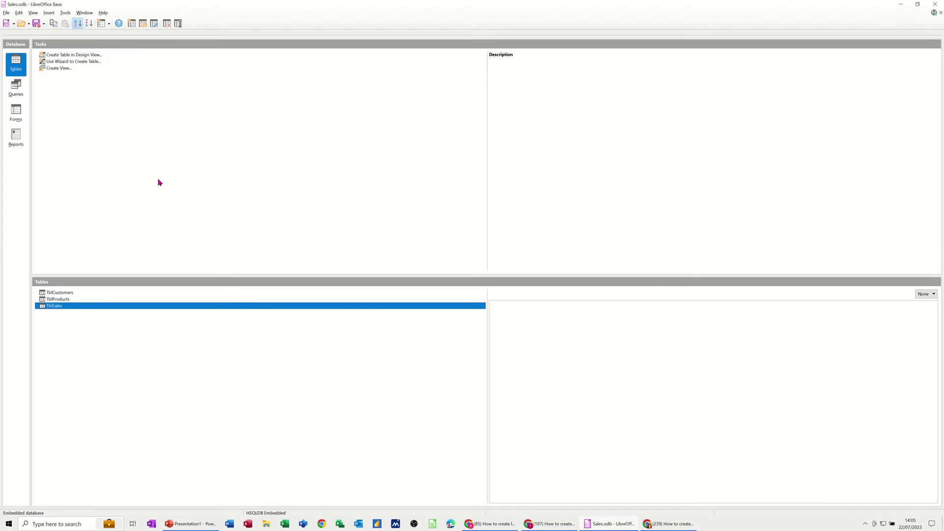
pyautogui.click(16, 89)
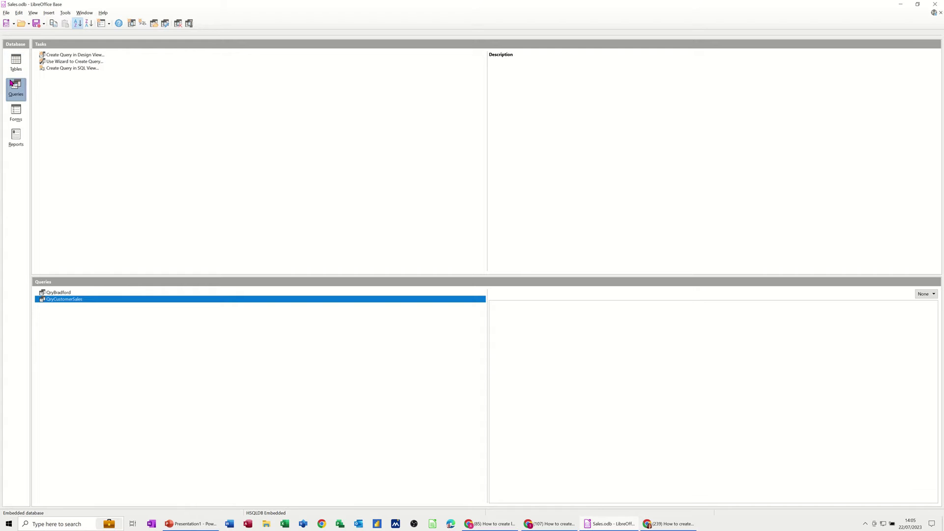
# Step: Create a new design-view query containing TblCustomers, TblProducts and TblSales
pyautogui.click(66, 57)
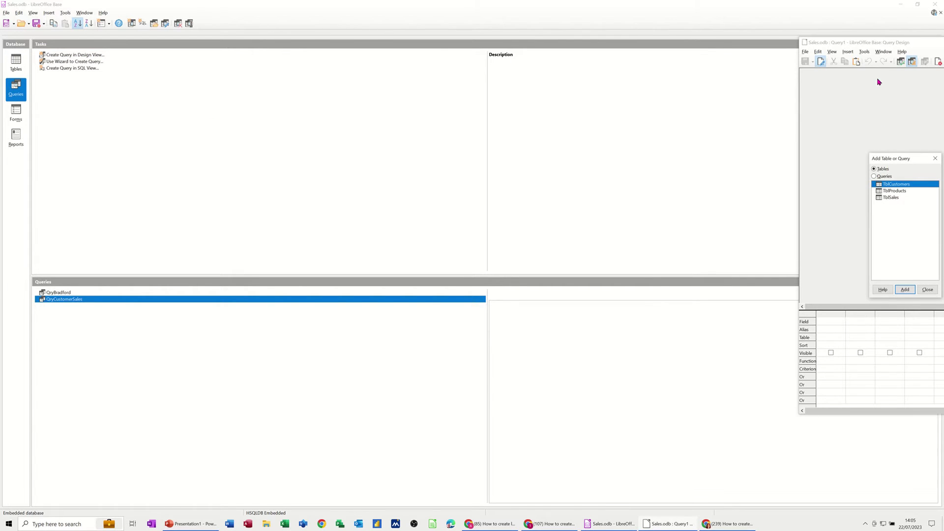
pyautogui.moveTo(882, 44); pyautogui.dragTo(195, 52)
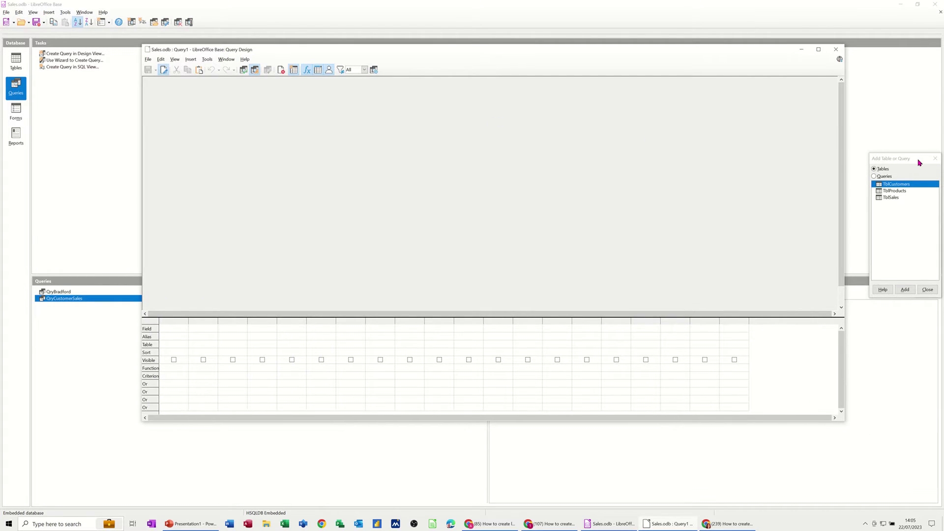
pyautogui.moveTo(919, 162); pyautogui.dragTo(507, 124)
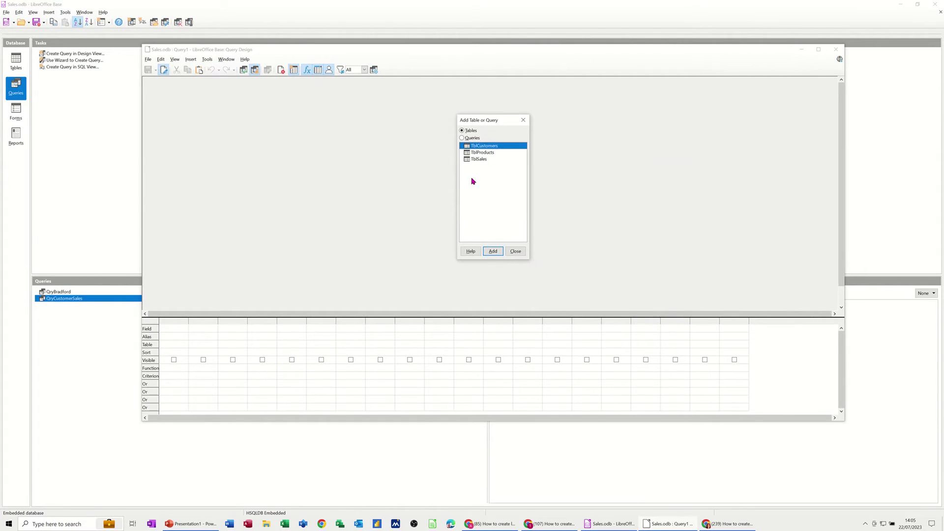
pyautogui.click(492, 250)
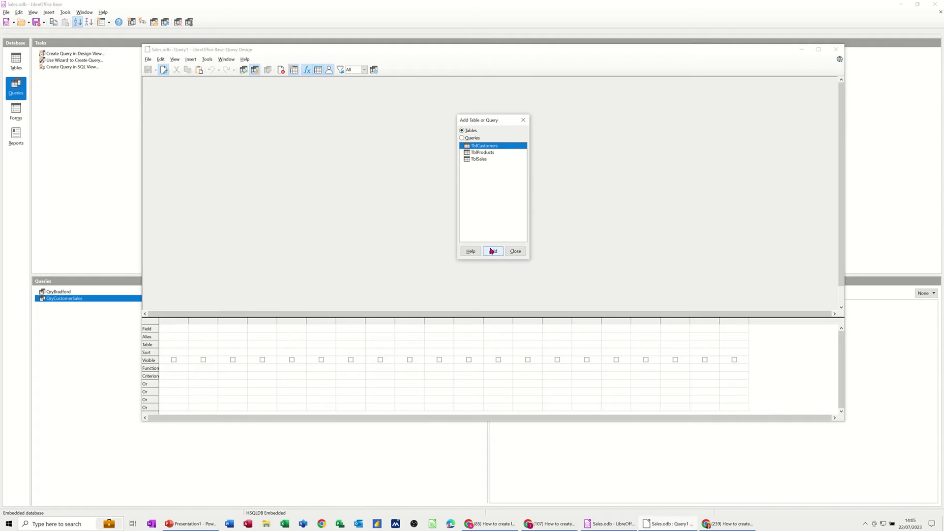
pyautogui.click(486, 152)
pyautogui.click(493, 251)
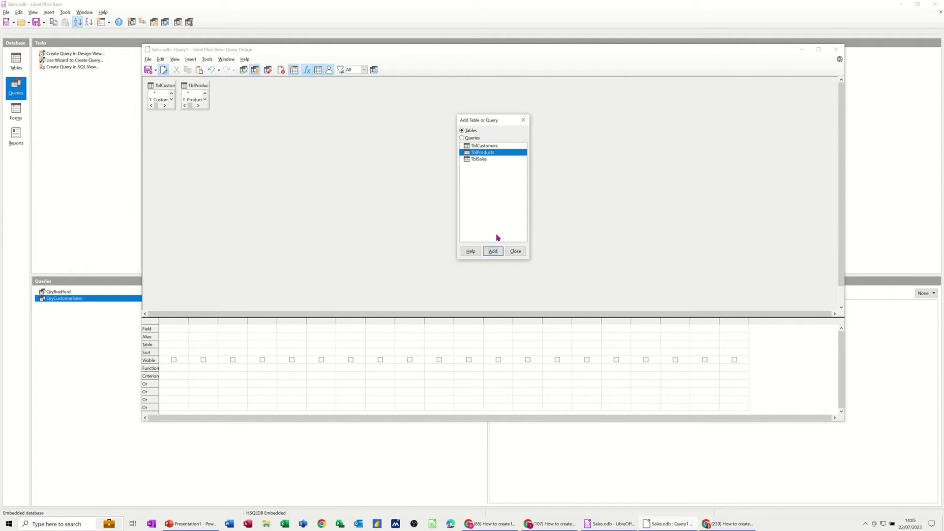
pyautogui.click(479, 159)
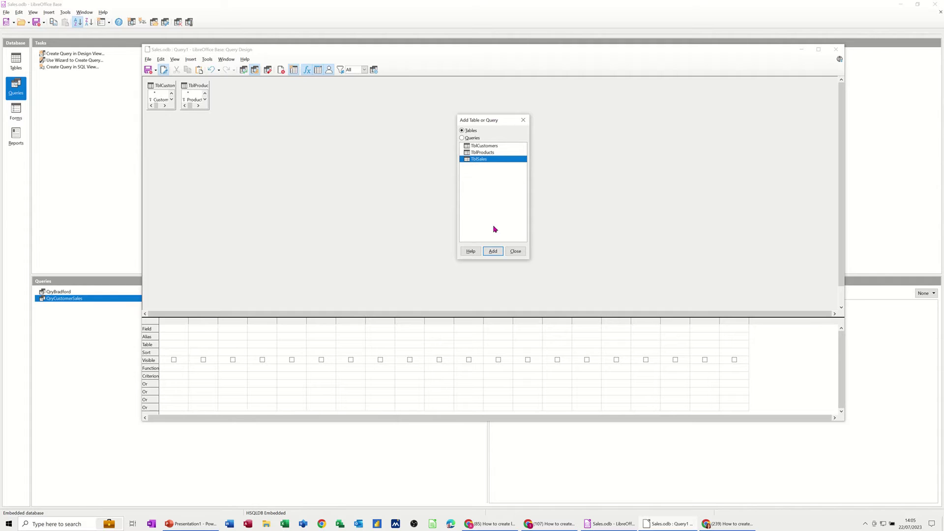
pyautogui.click(494, 251)
pyautogui.click(514, 251)
# Step: Arrange and resize the three table boxes so all fields show, then add CustomerName as first field
pyautogui.moveTo(226, 86); pyautogui.dragTo(442, 155)
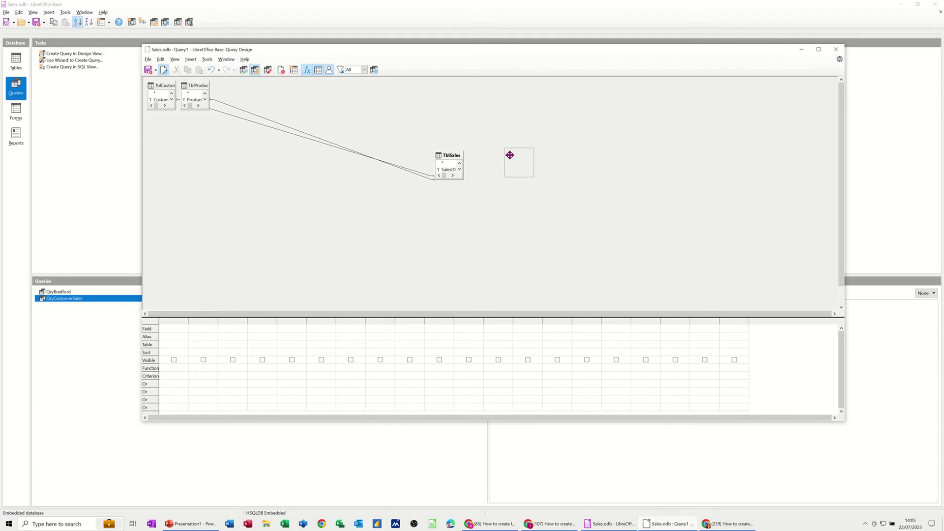
pyautogui.moveTo(448, 158); pyautogui.dragTo(521, 154)
pyautogui.moveTo(162, 87); pyautogui.dragTo(359, 232)
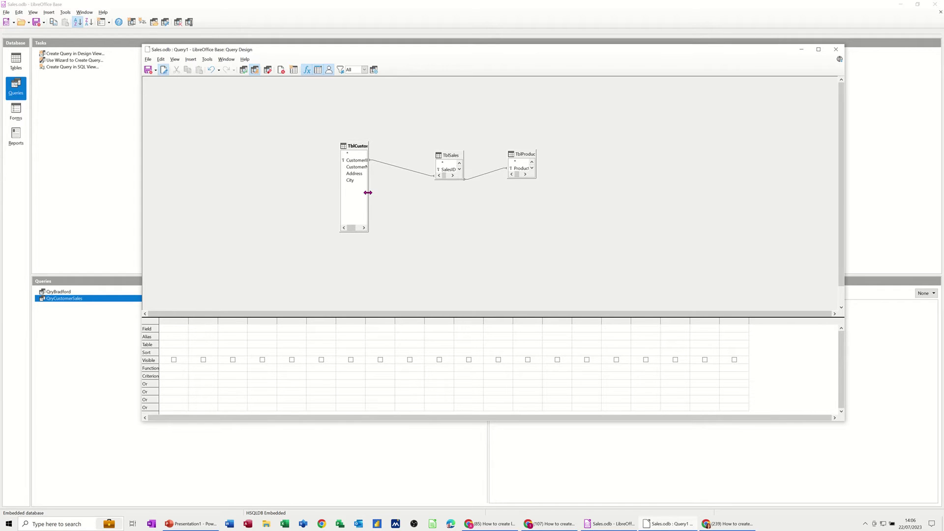
pyautogui.moveTo(368, 196); pyautogui.dragTo(392, 196)
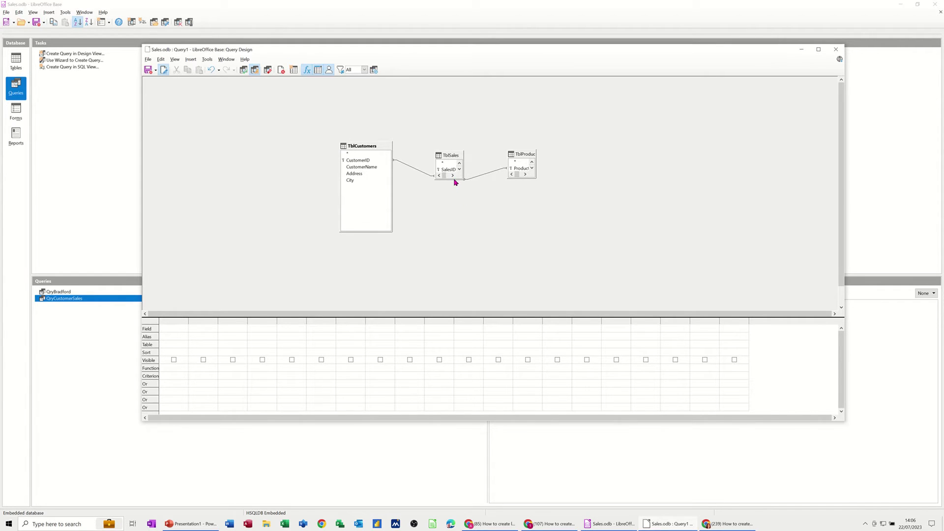
pyautogui.moveTo(452, 180); pyautogui.dragTo(453, 222)
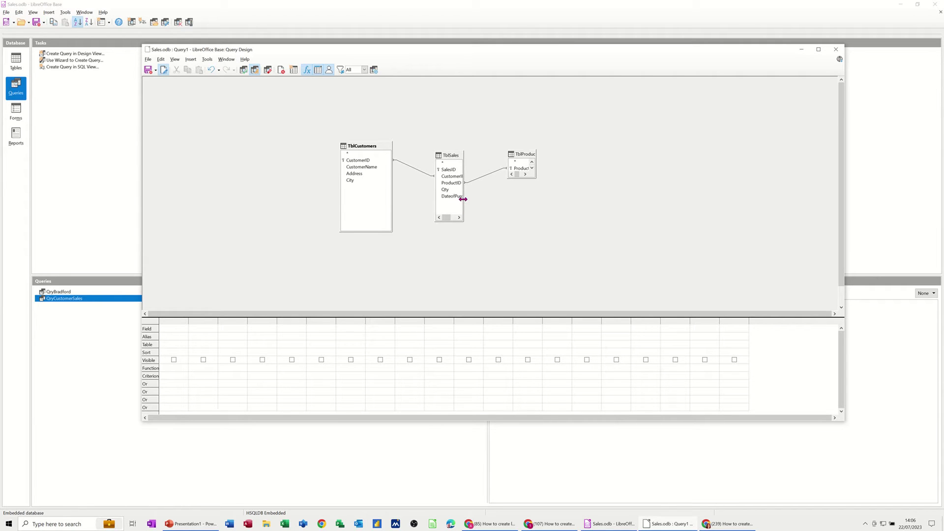
pyautogui.moveTo(463, 199); pyautogui.dragTo(485, 199)
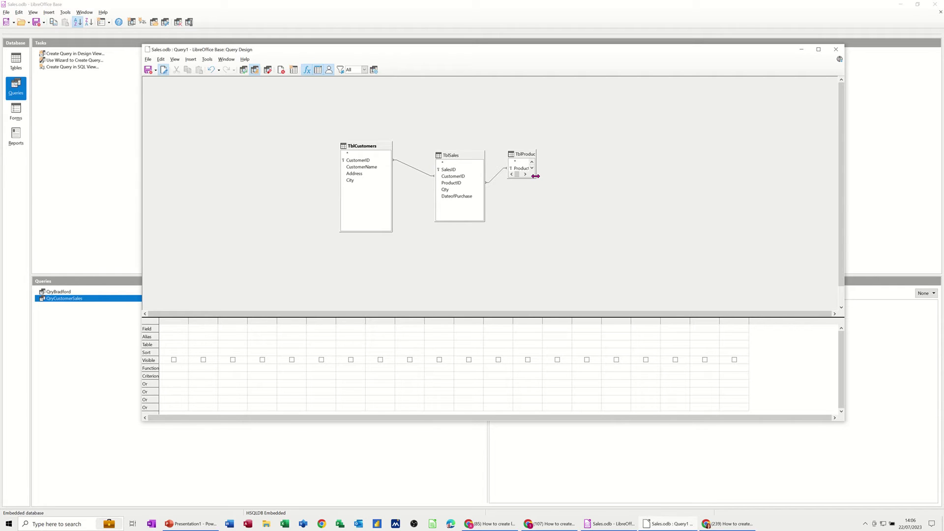
pyautogui.moveTo(535, 176); pyautogui.dragTo(570, 177)
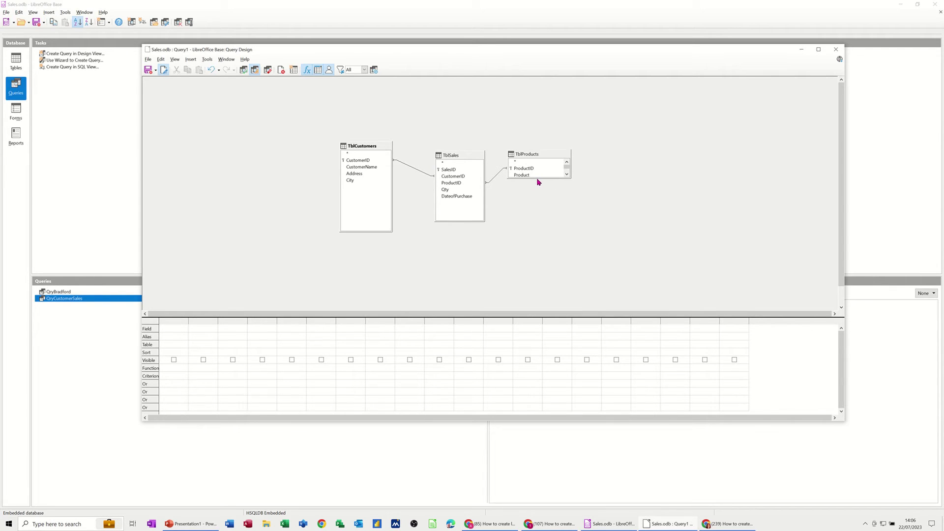
pyautogui.moveTo(537, 178); pyautogui.dragTo(537, 207)
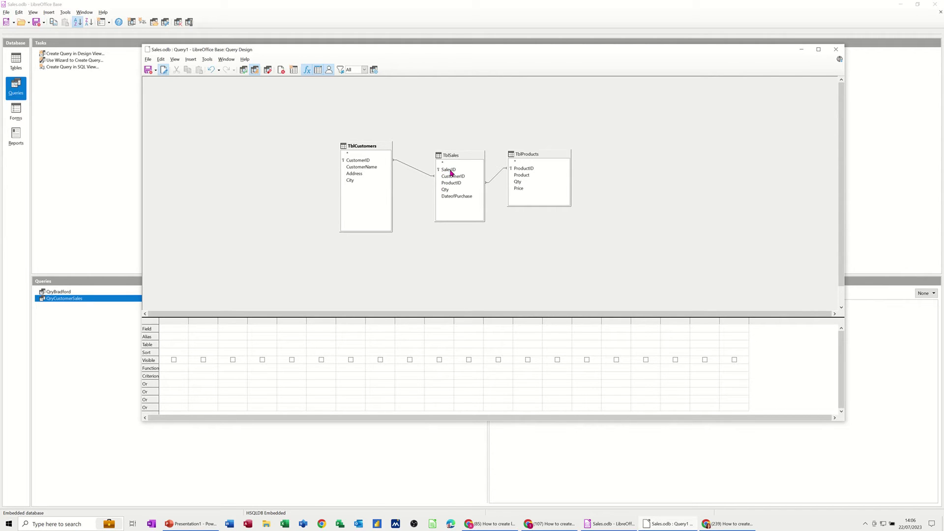
pyautogui.doubleClick(353, 168)
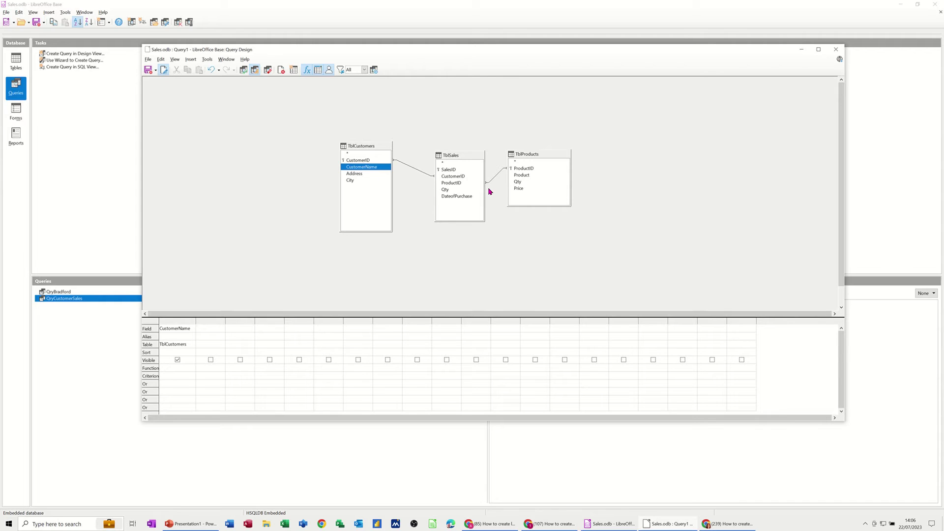
# Step: Add Product, Qty and Price to the grid and run the query, returning five rows
pyautogui.doubleClick(520, 175)
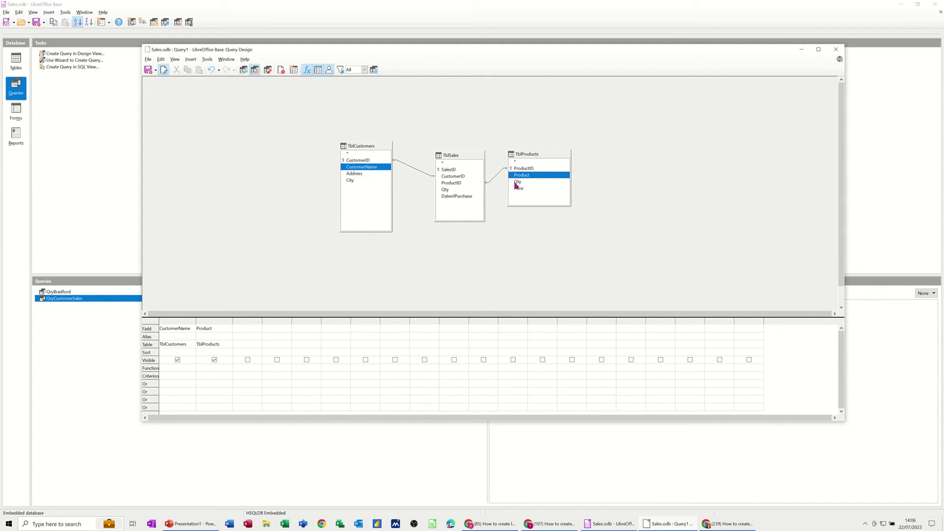
pyautogui.doubleClick(449, 190)
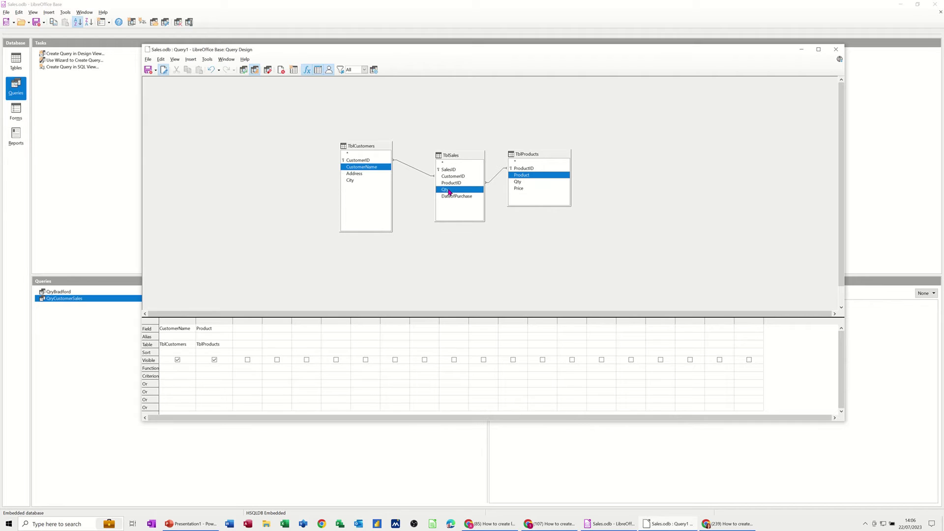
pyautogui.doubleClick(518, 189)
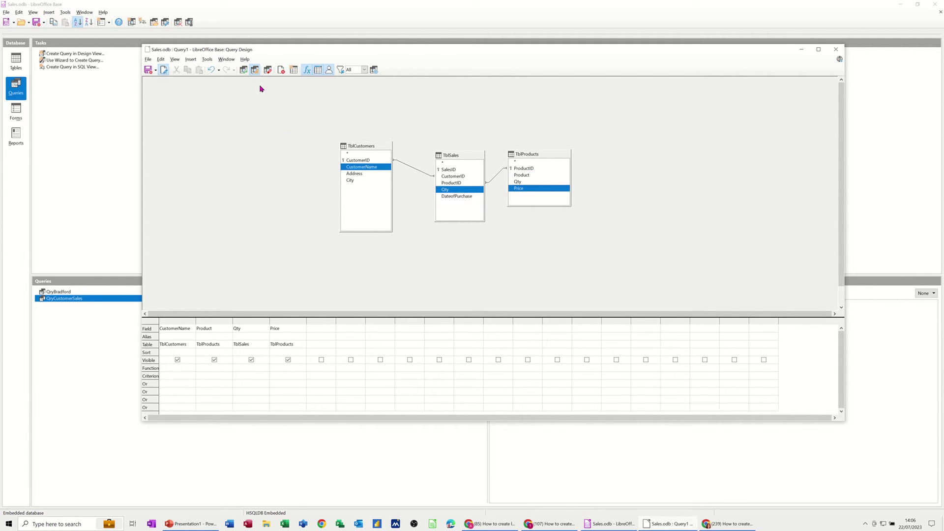
pyautogui.click(243, 70)
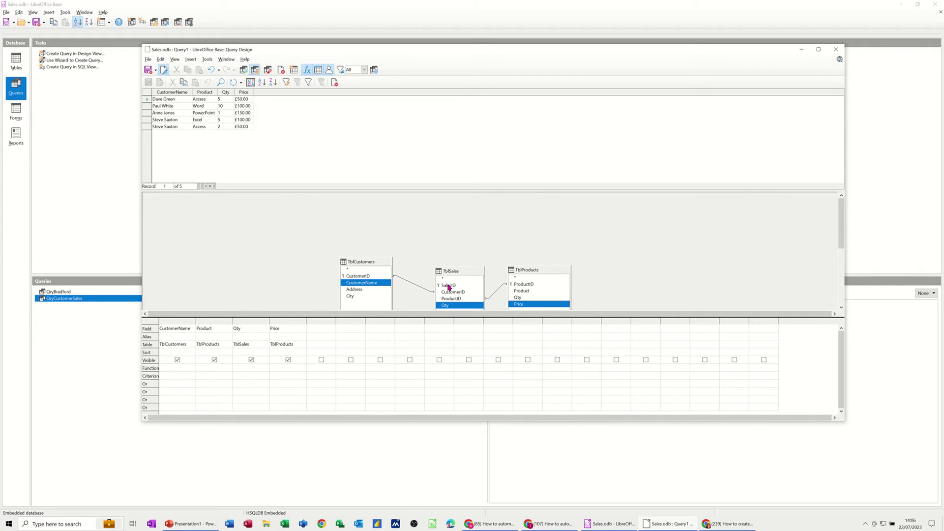
# Step: Add SalesID as a hidden column with the criterion :Enter_salesID
pyautogui.doubleClick(448, 285)
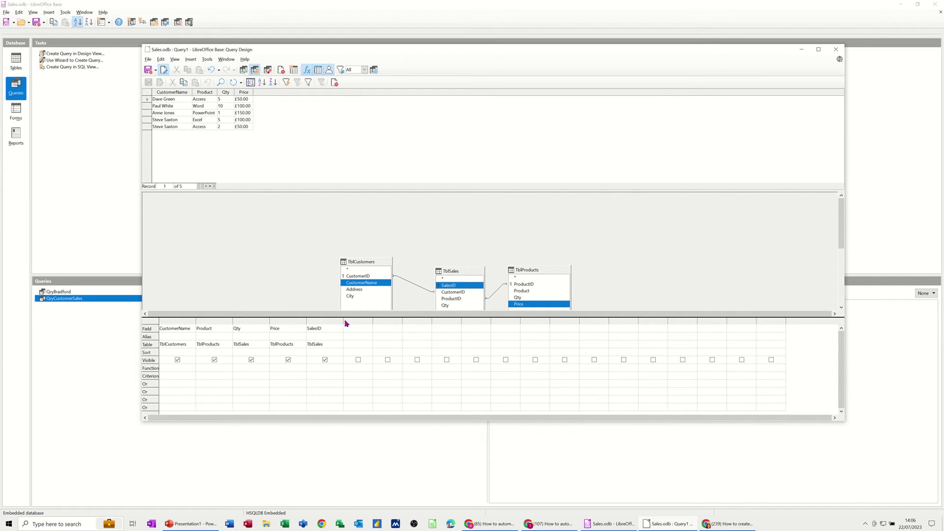
pyautogui.moveTo(343, 320); pyautogui.dragTo(367, 322)
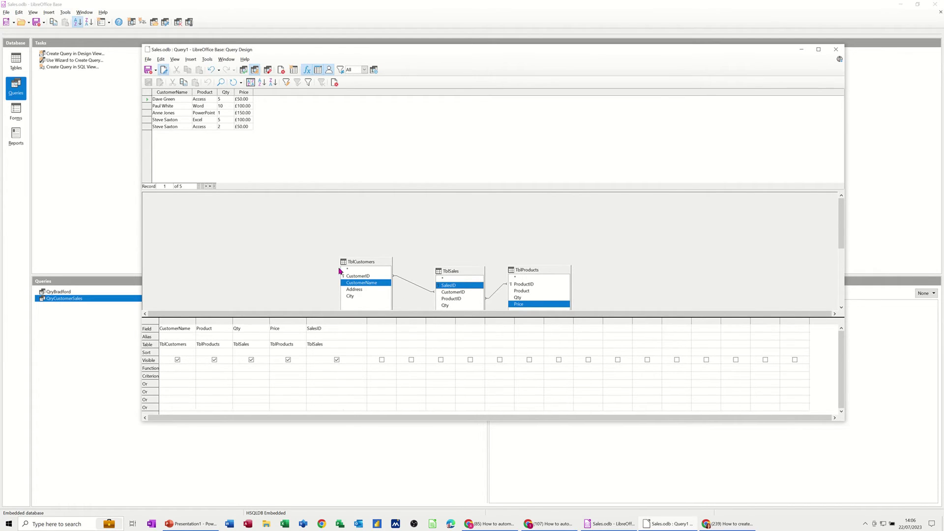
pyautogui.click(337, 360)
pyautogui.click(322, 375)
pyautogui.click(316, 380)
# Step: Run the query with SalesID 4, returning the single Word sale of 10 at £100.00
pyautogui.click(244, 71)
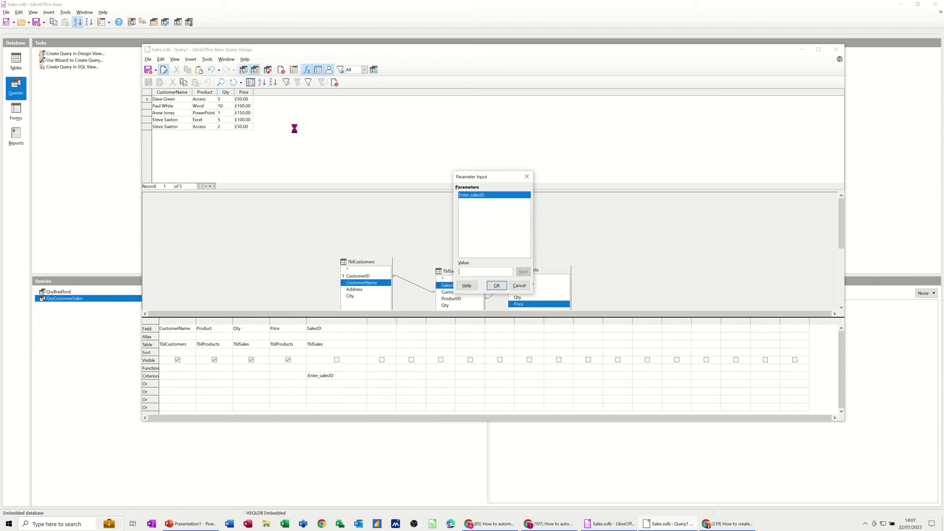
pyautogui.moveTo(483, 179); pyautogui.dragTo(376, 142)
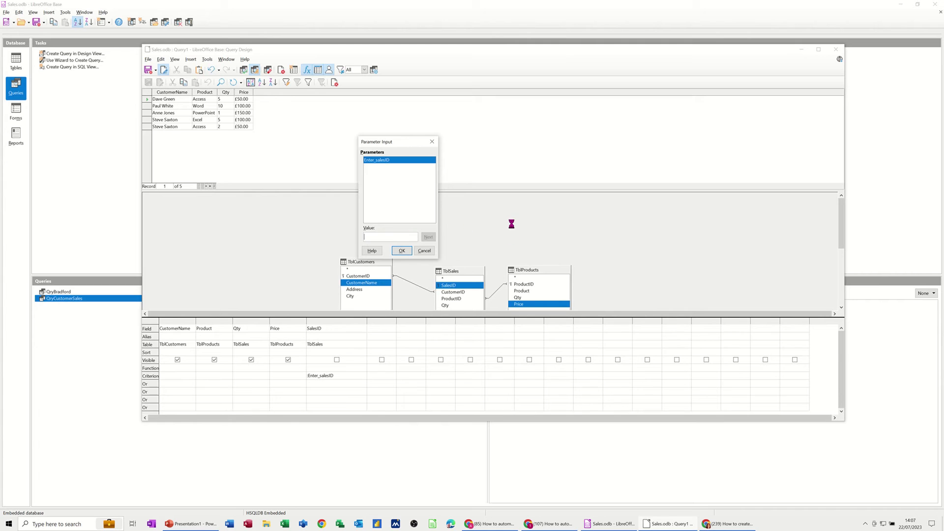
pyautogui.write('4')
pyautogui.click(400, 251)
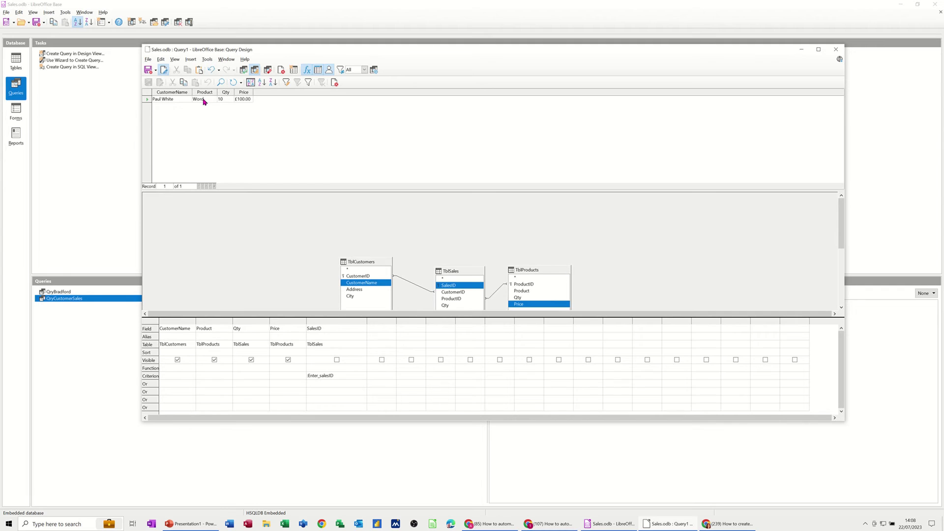
pyautogui.click(342, 381)
# Step: Save the query as QryPara and close its design window
pyautogui.click(148, 69)
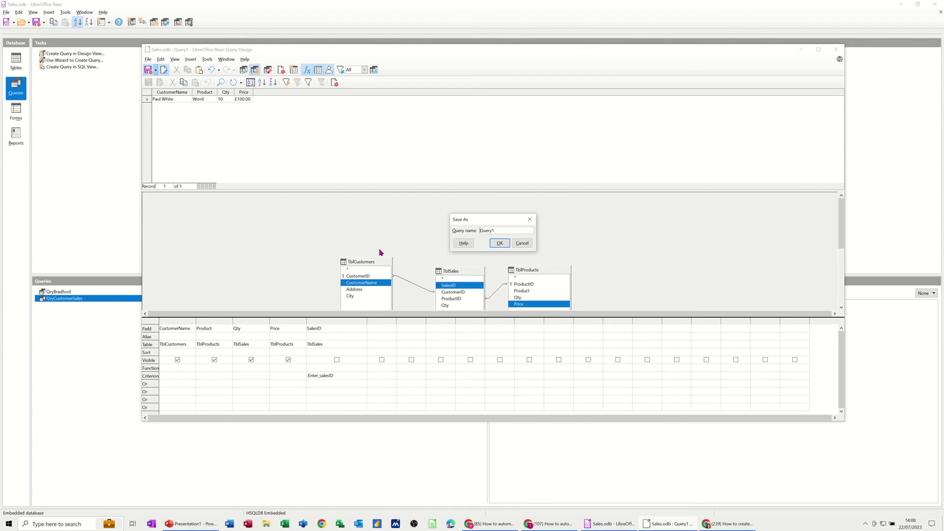
pyautogui.write('QryPara')
pyautogui.click(498, 242)
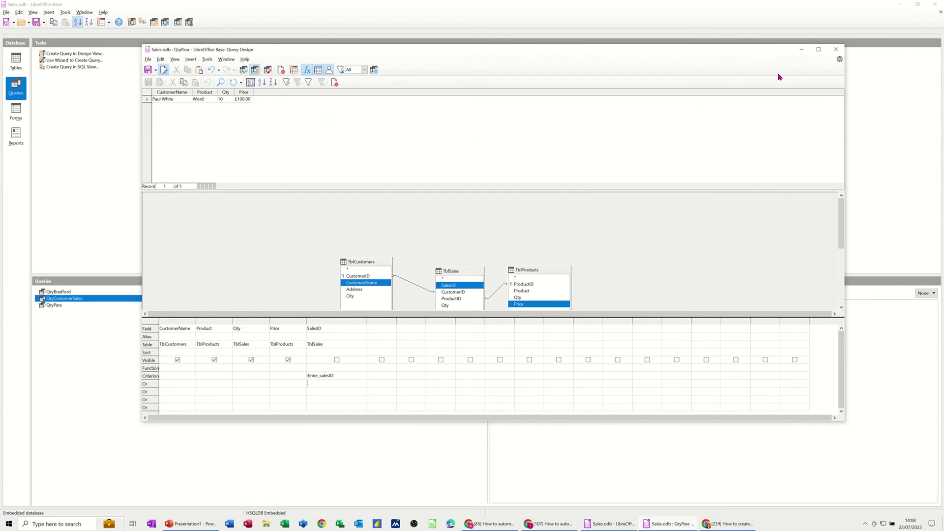
pyautogui.click(836, 49)
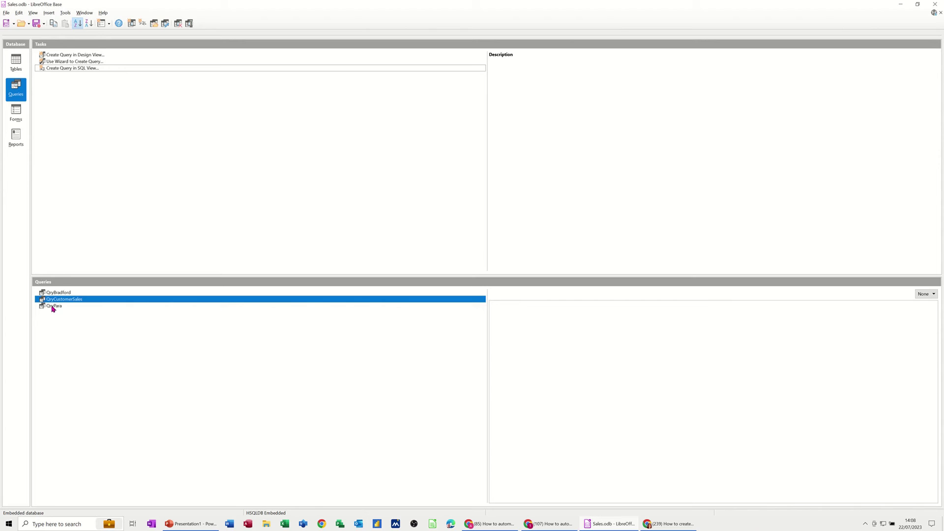
pyautogui.click(19, 66)
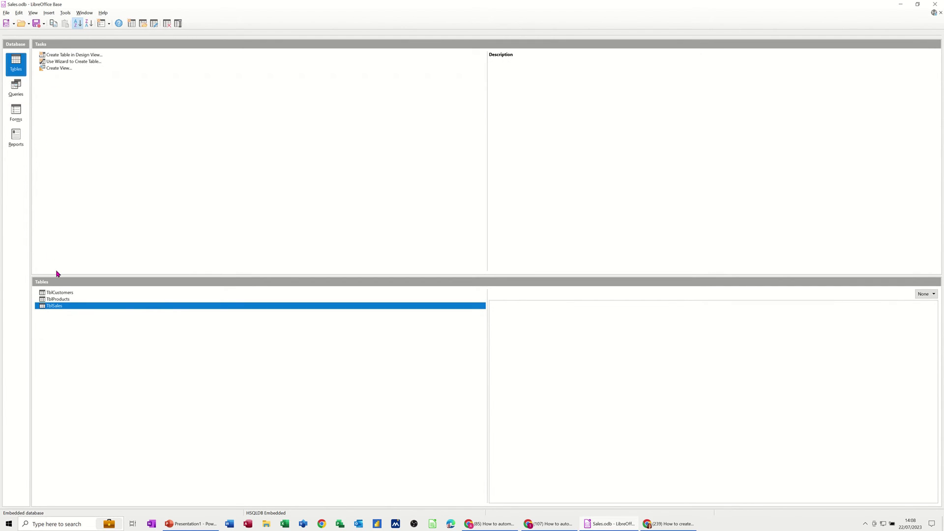
pyautogui.doubleClick(58, 307)
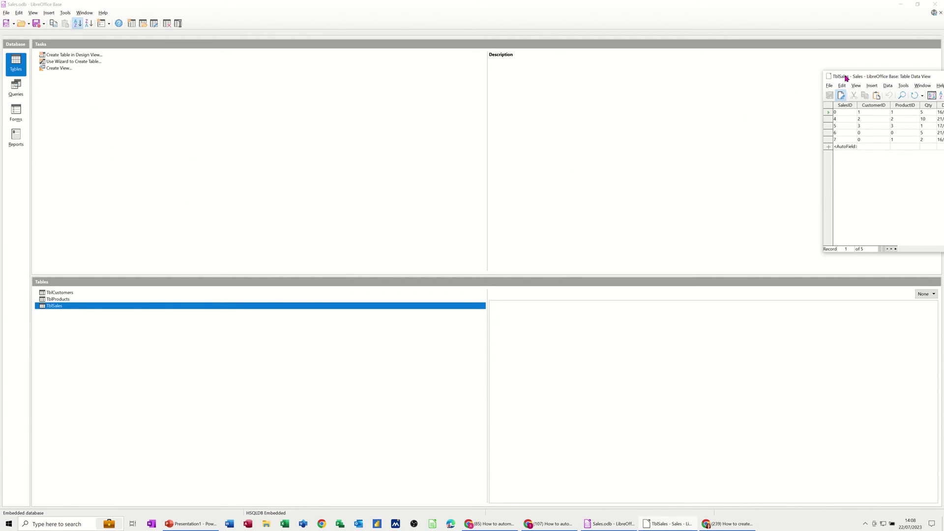
pyautogui.moveTo(844, 76); pyautogui.dragTo(141, 64)
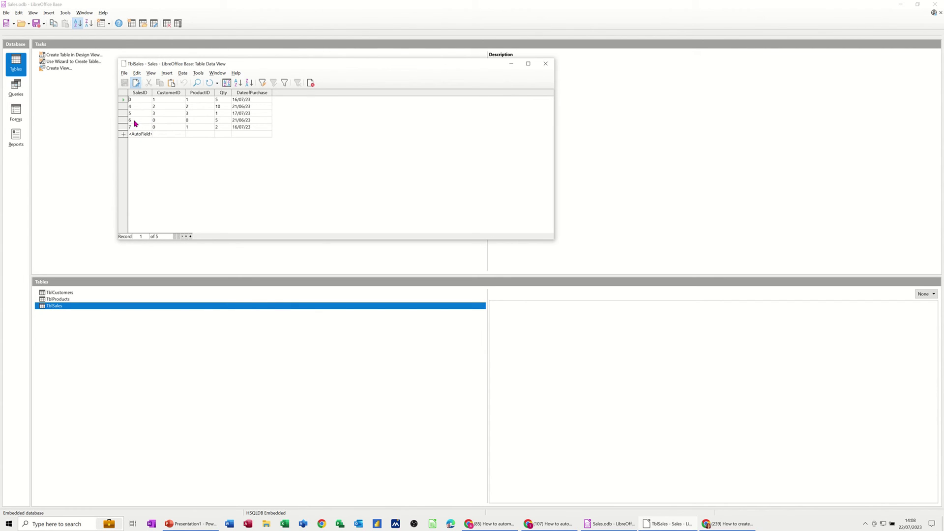
pyautogui.click(311, 83)
pyautogui.click(15, 88)
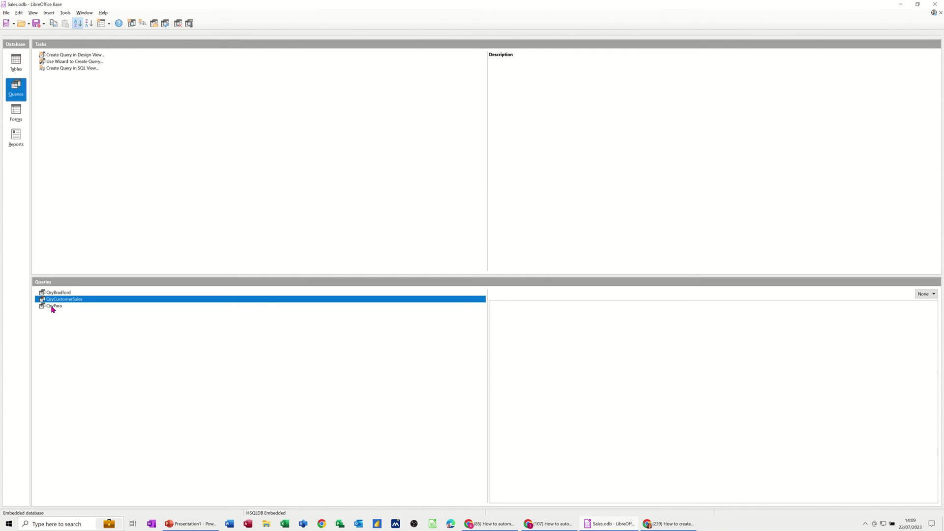
pyautogui.doubleClick(52, 306)
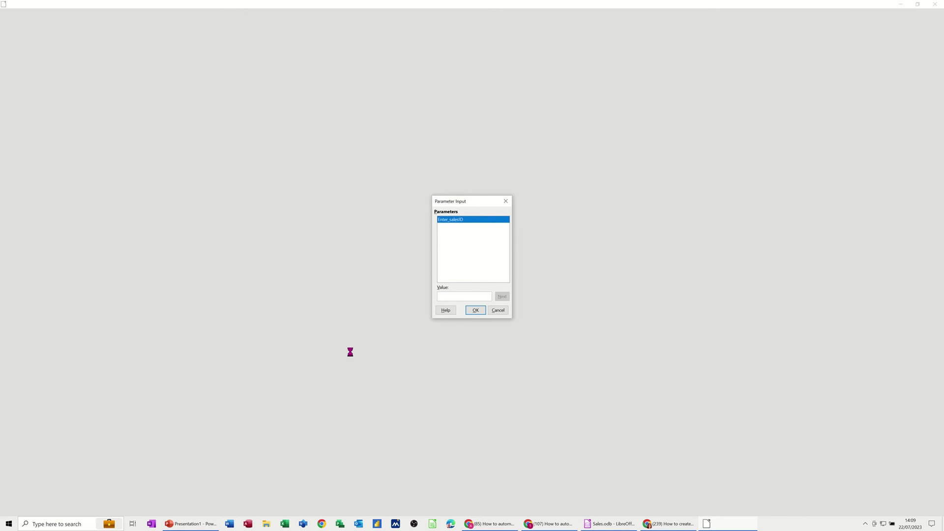
pyautogui.click(476, 310)
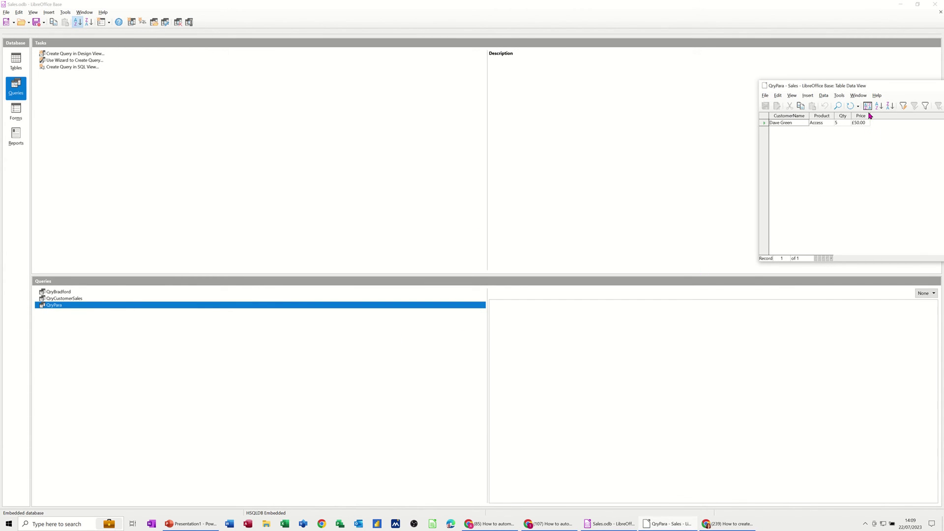
pyautogui.moveTo(841, 87); pyautogui.dragTo(335, 94)
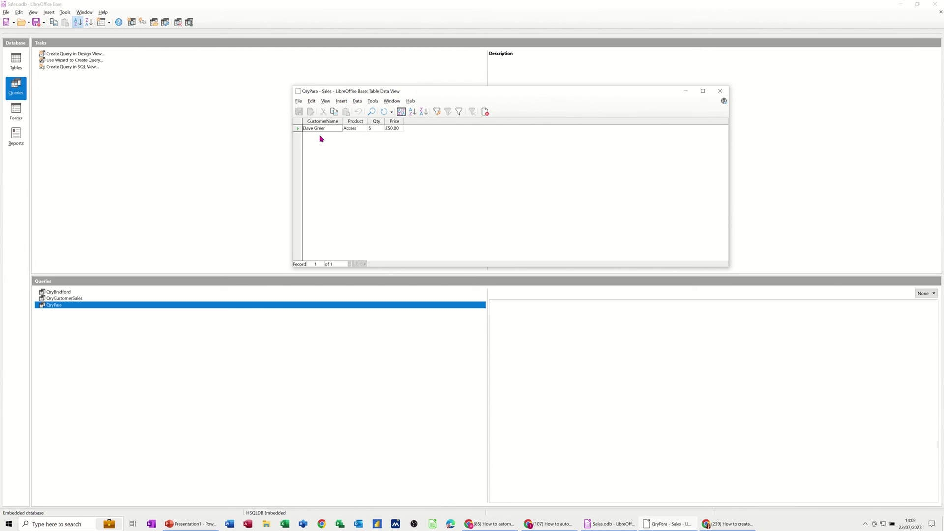
pyautogui.click(485, 112)
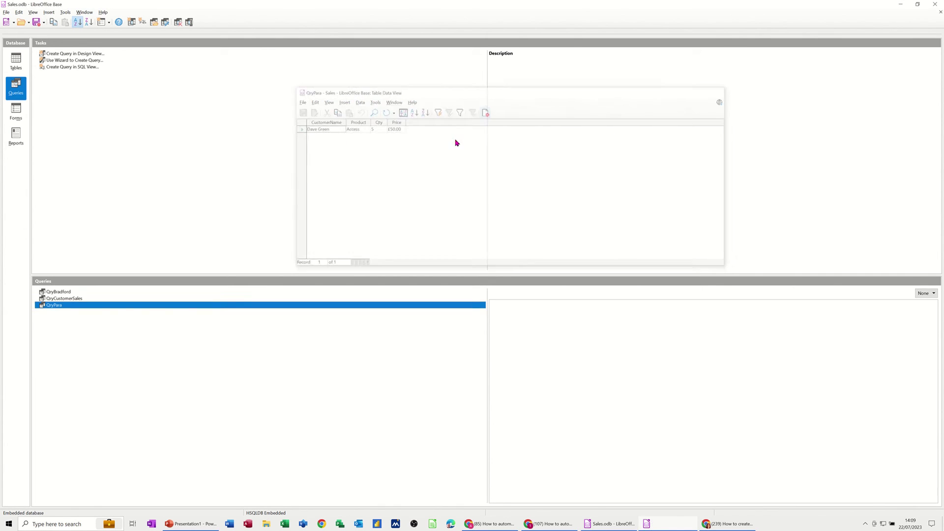
pyautogui.doubleClick(69, 306)
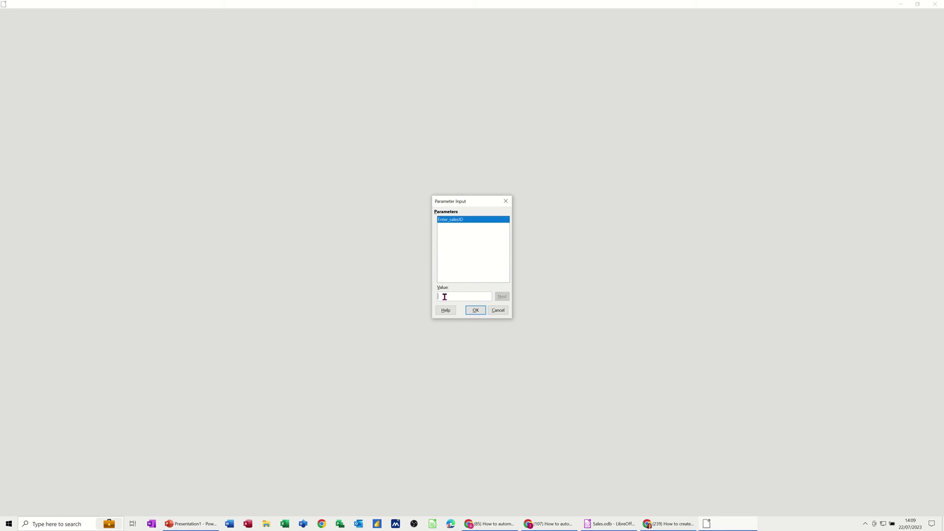
pyautogui.click(475, 310)
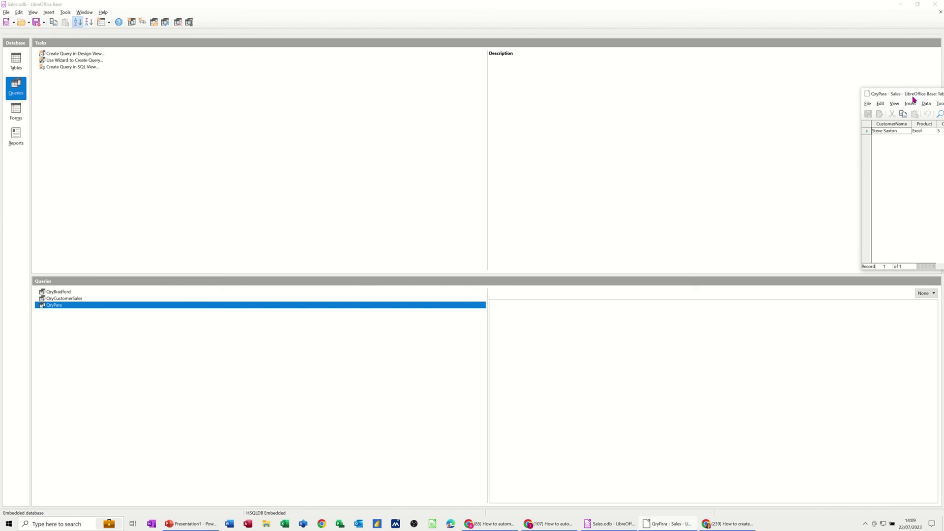
pyautogui.moveTo(913, 96); pyautogui.dragTo(307, 82)
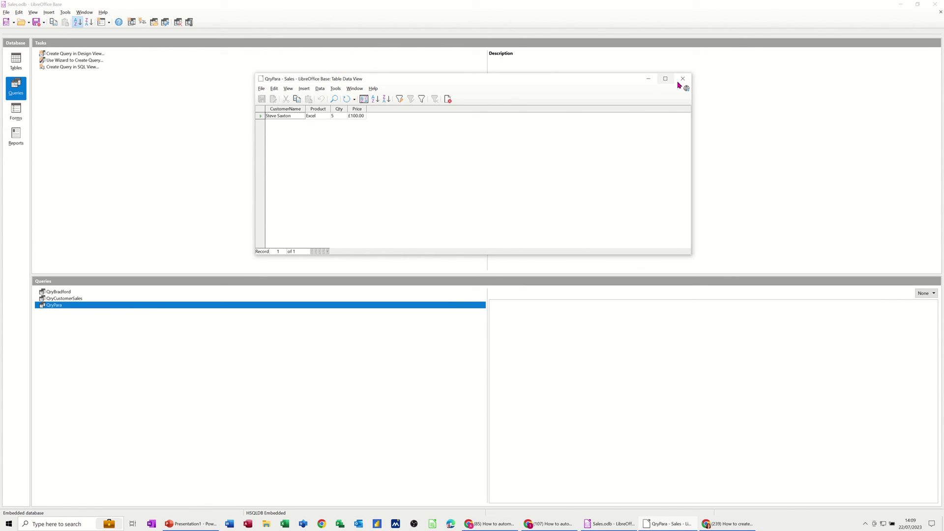
pyautogui.click(682, 79)
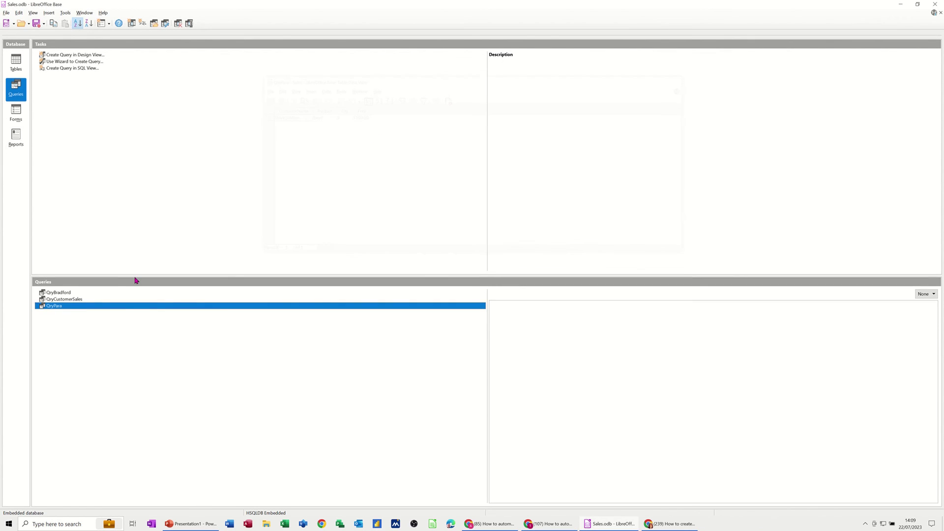
pyautogui.rightClick(75, 310)
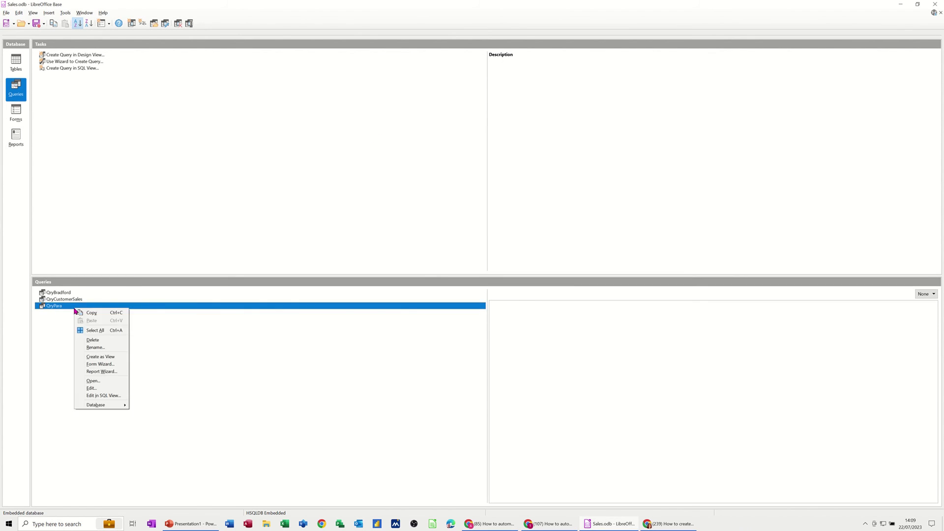
# Step: Reopen QryPara in design view, showing its fields and the hidden SalesID criterion
pyautogui.click(91, 388)
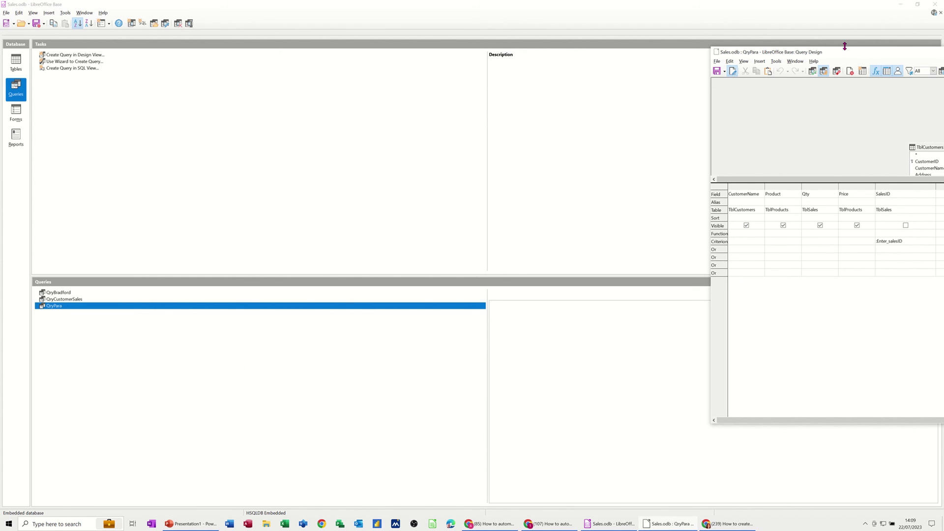
pyautogui.moveTo(833, 54); pyautogui.dragTo(346, 73)
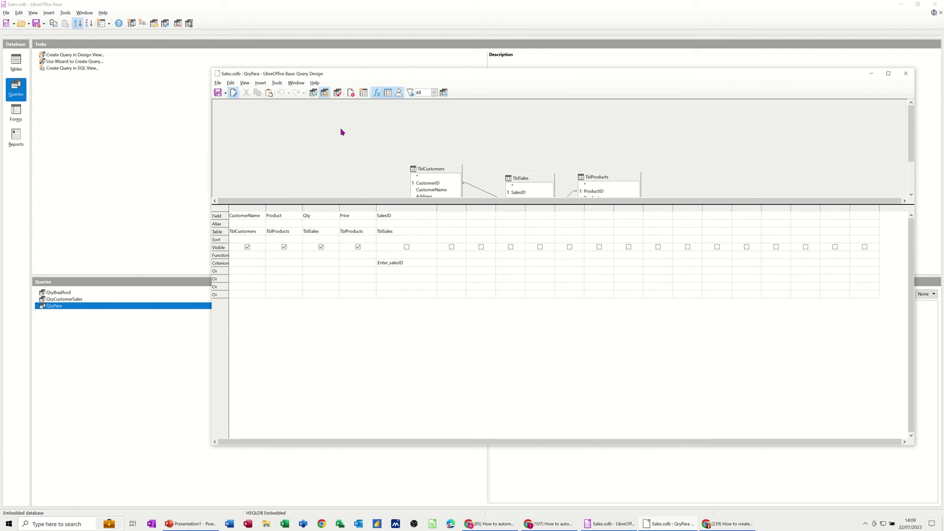